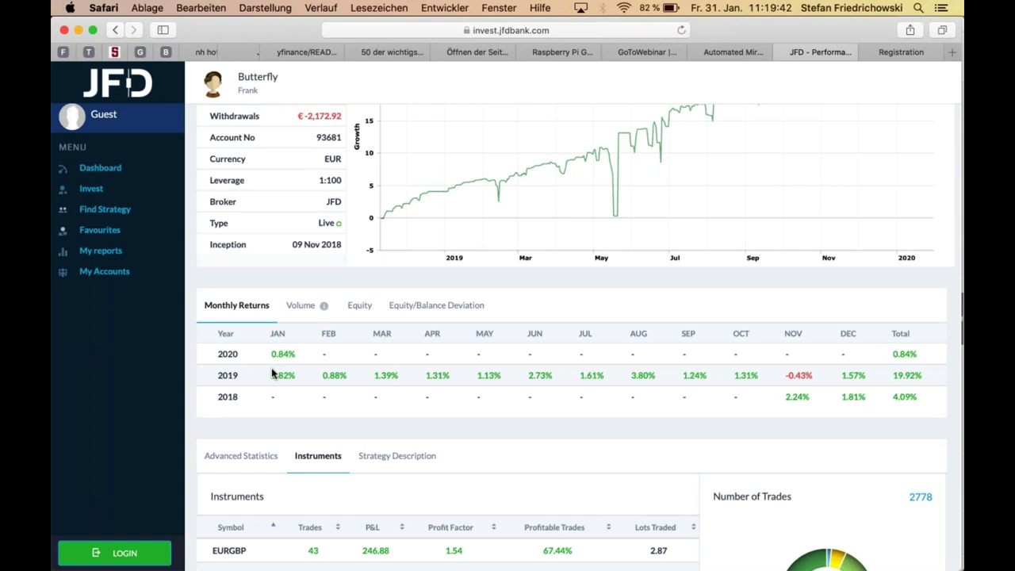
Check Butterfly's performance overview, return to the list of available strategies and open the Vulcano strategy.
click(295, 301)
scroll(287, 279, up, 5)
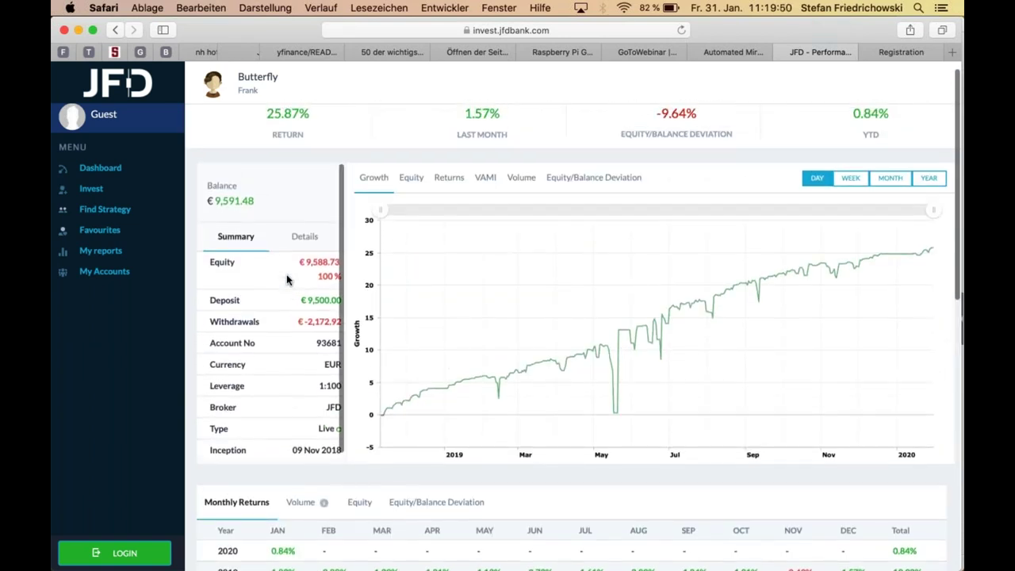
click(111, 210)
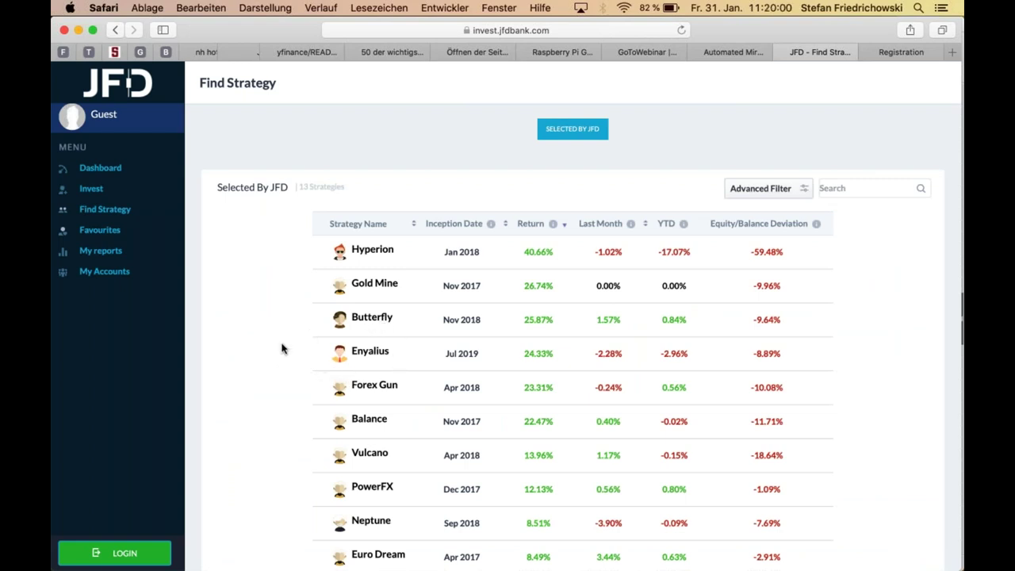
scroll(274, 352, down, 2)
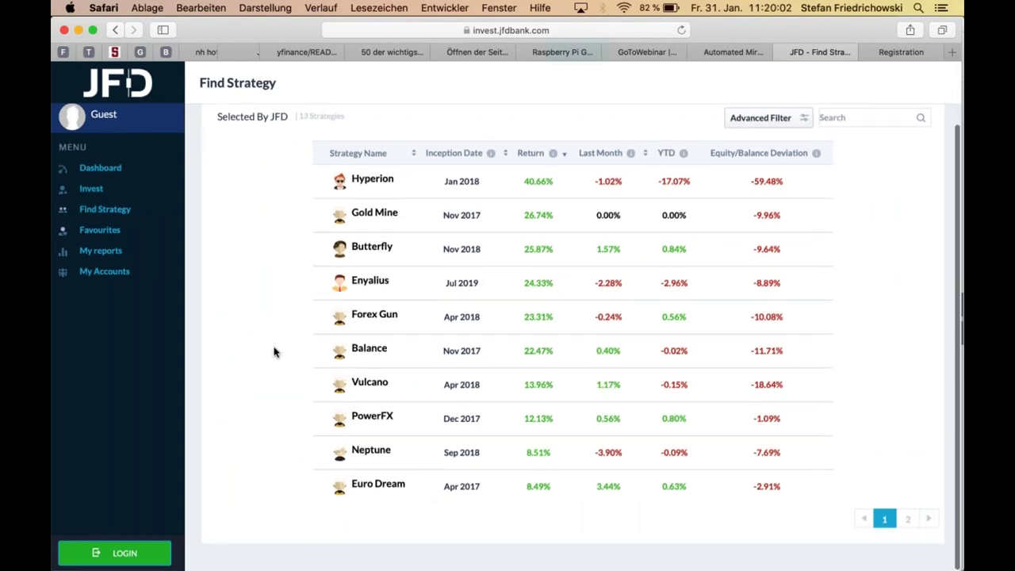
click(372, 390)
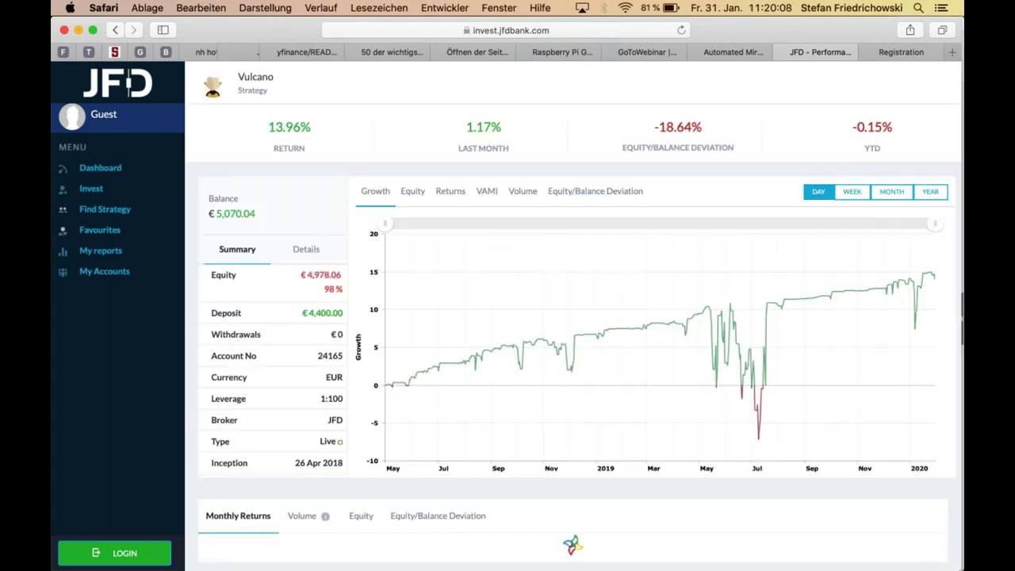
Review Vulcano's growth chart and monthly returns, and show the instruments it trades.
scroll(571, 317, down, 3)
click(361, 395)
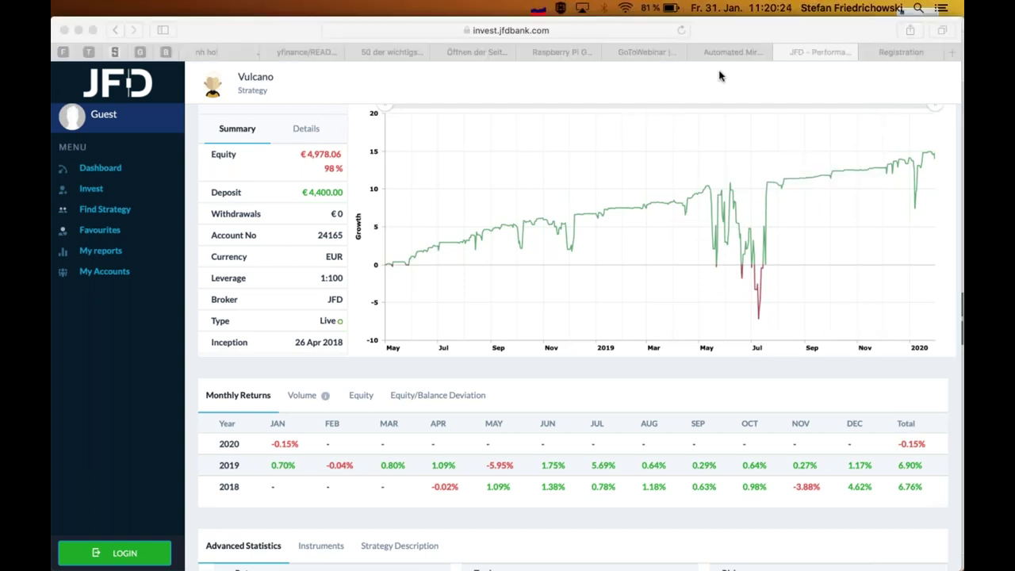
scroll(444, 217, down, 5)
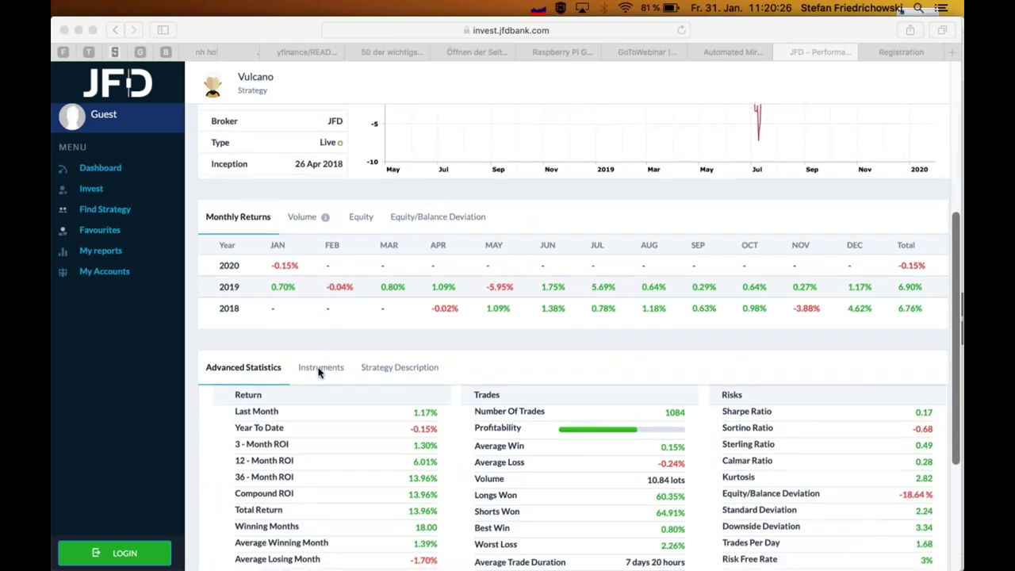
click(320, 369)
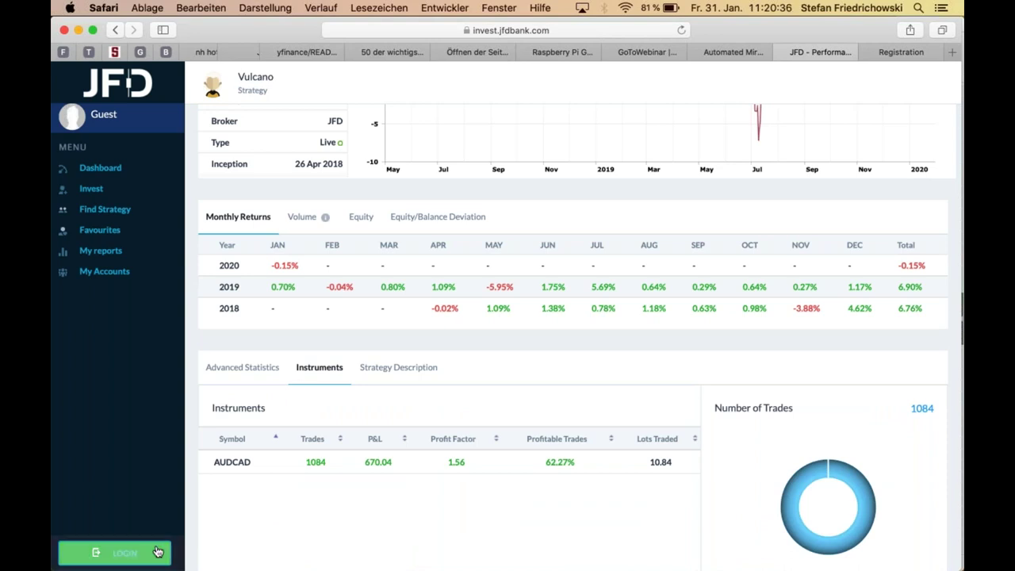
Log in to the investor account with the first saved login, filling in its e-mail address and password.
click(124, 555)
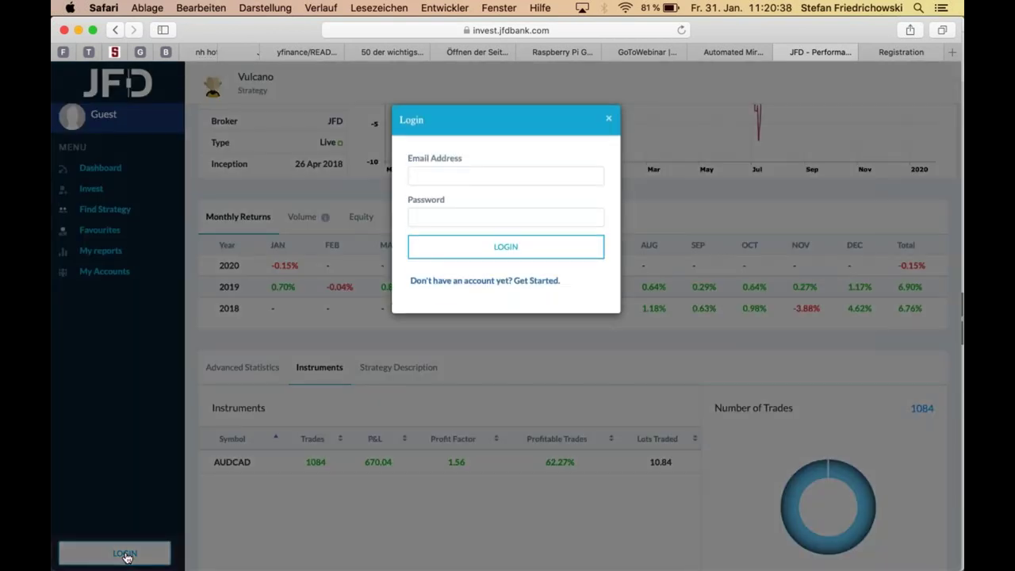
click(462, 175)
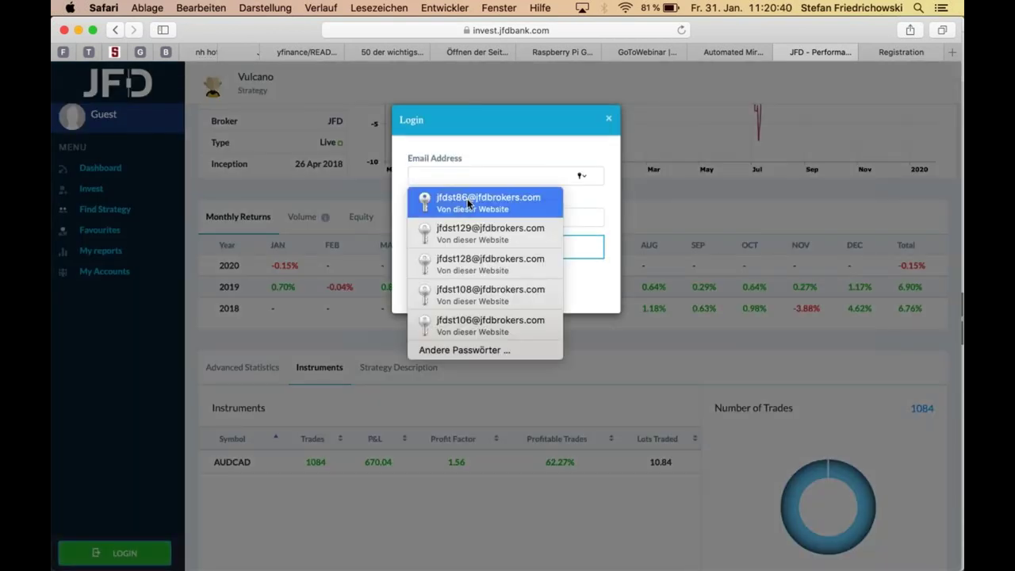
click(467, 198)
click(481, 247)
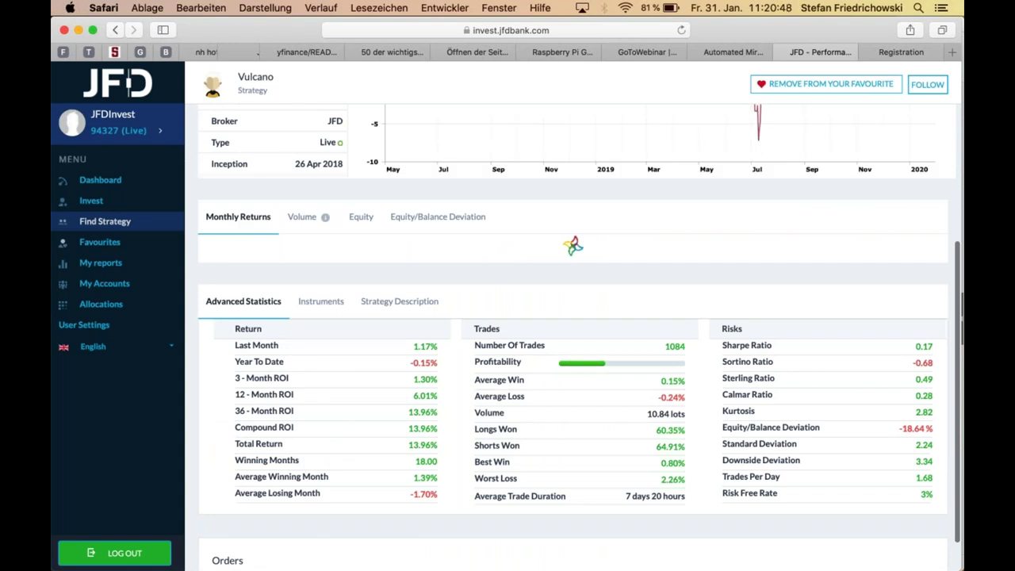
Open the follow form for the Butterfly strategy from the strategy list, leaving the amount to allocate at 3000.
click(111, 224)
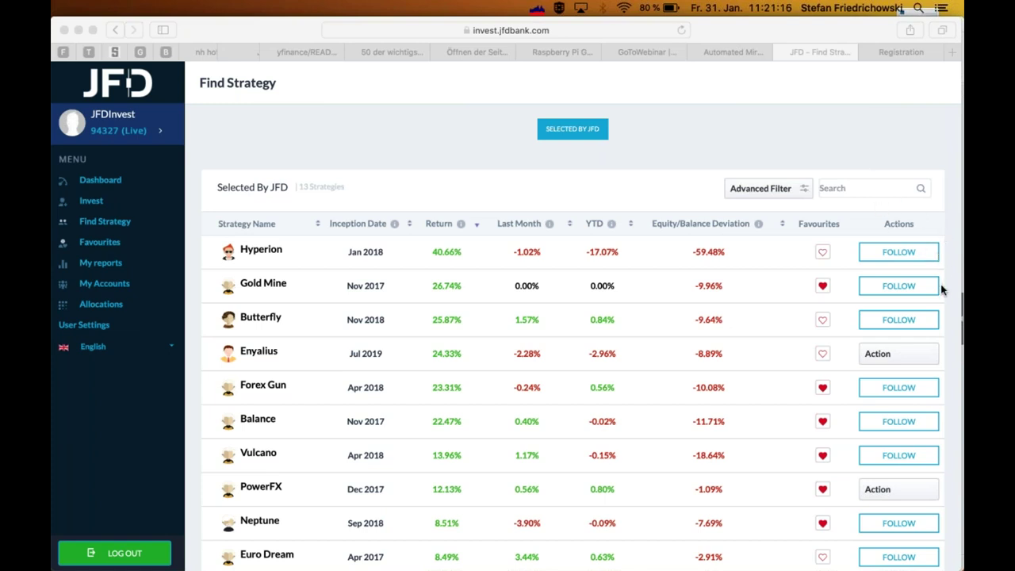
click(898, 321)
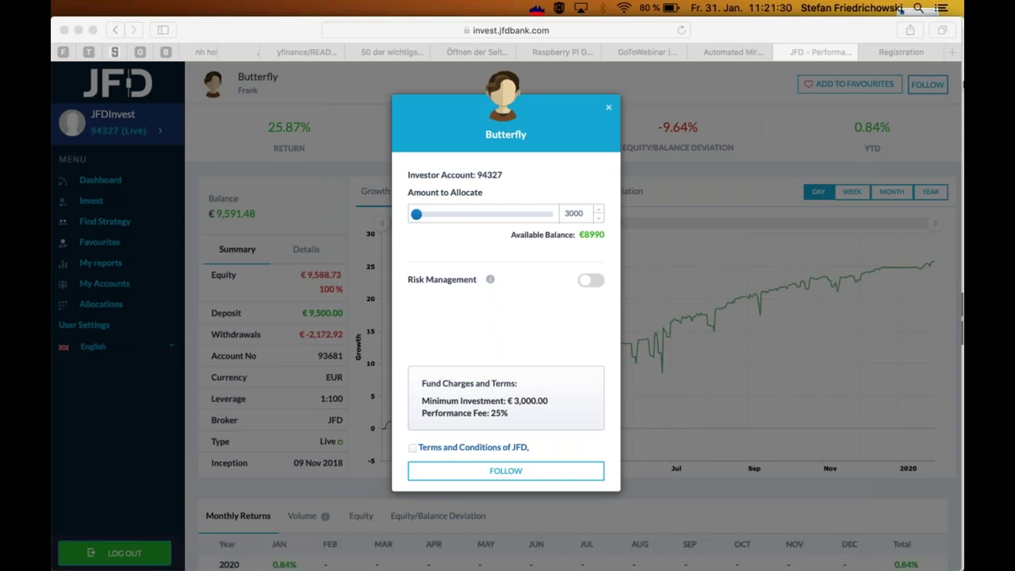
scroll(547, 218, down, 5)
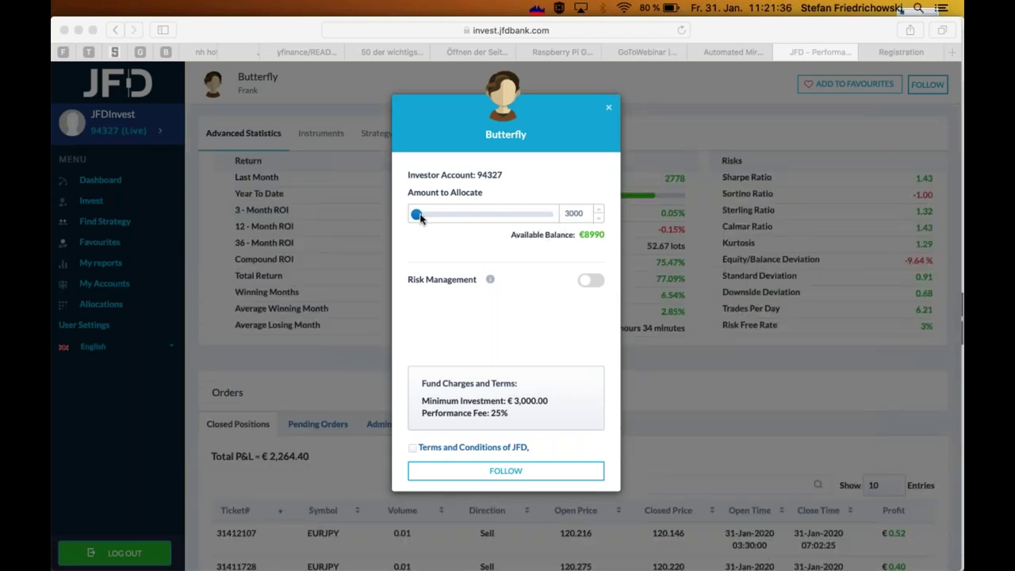
click(477, 223)
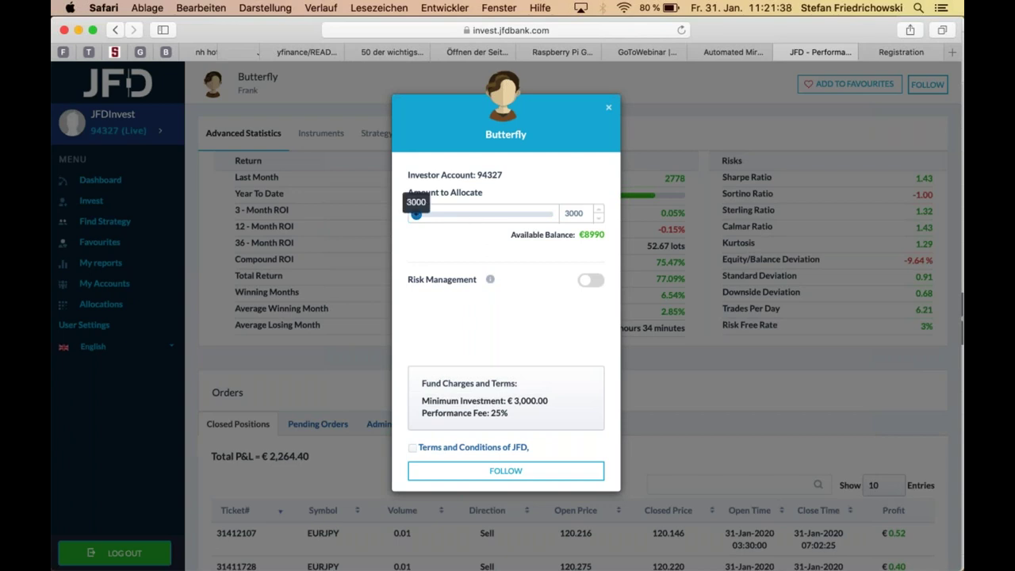
mouse_move(417, 214)
mouse_down()
mouse_move(476, 223)
mouse_move(417, 216)
mouse_up()
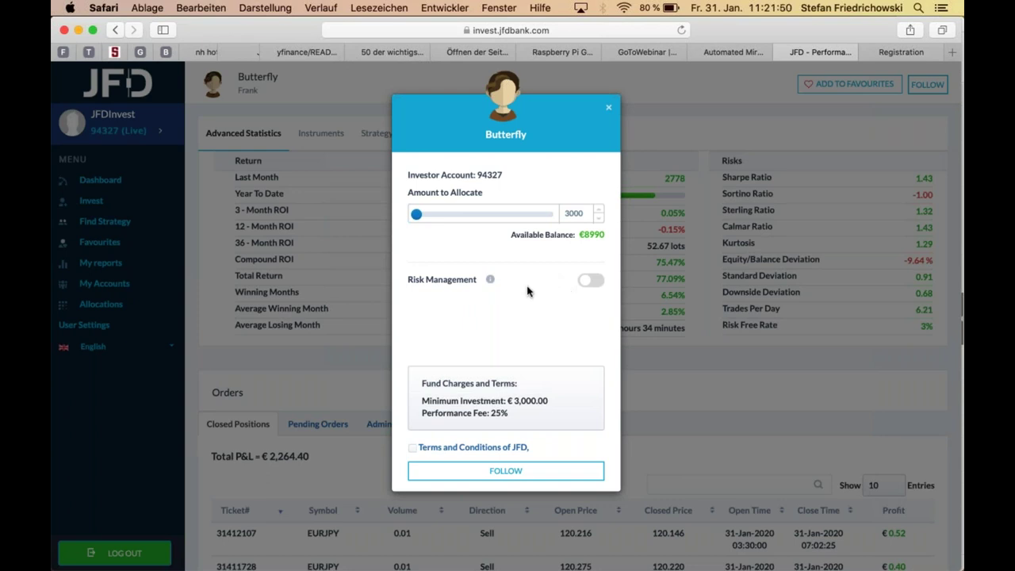
Enable risk management for the Butterfly allocation with its terms accepted, trying a 50% level before setting it back to 10%.
click(591, 281)
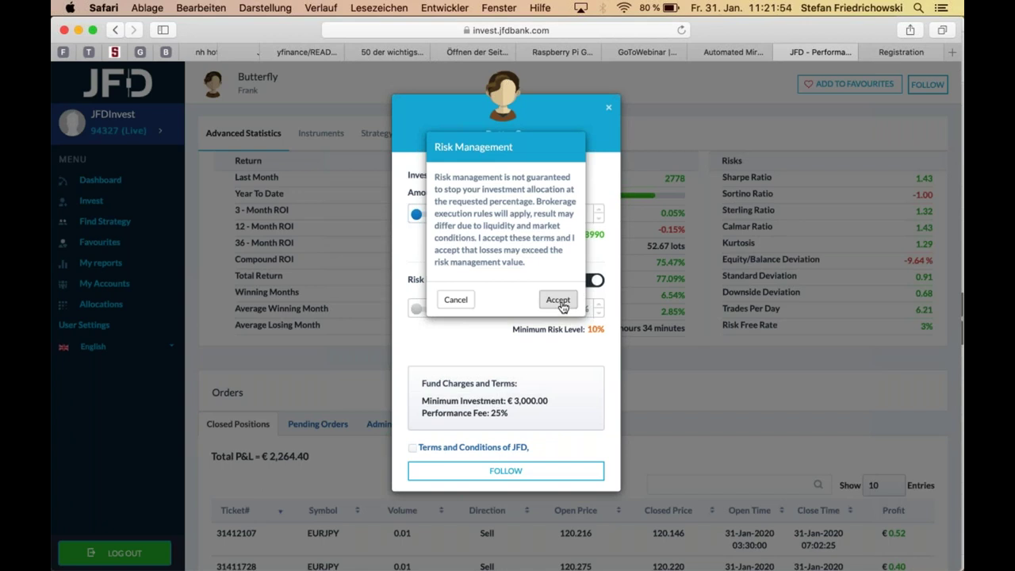
click(557, 299)
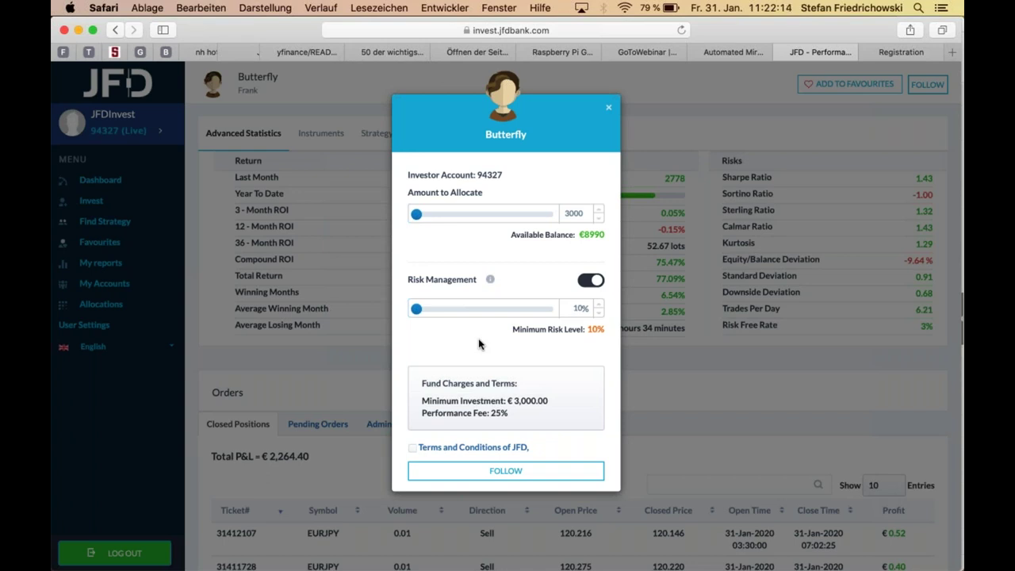
drag(417, 308, 481, 315)
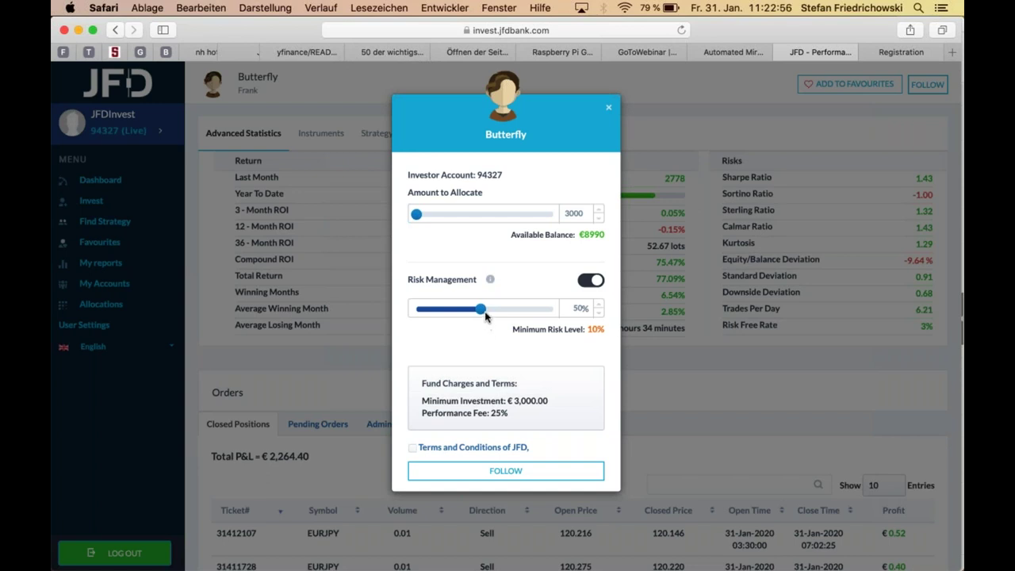
mouse_move(481, 309)
drag(482, 311, 404, 315)
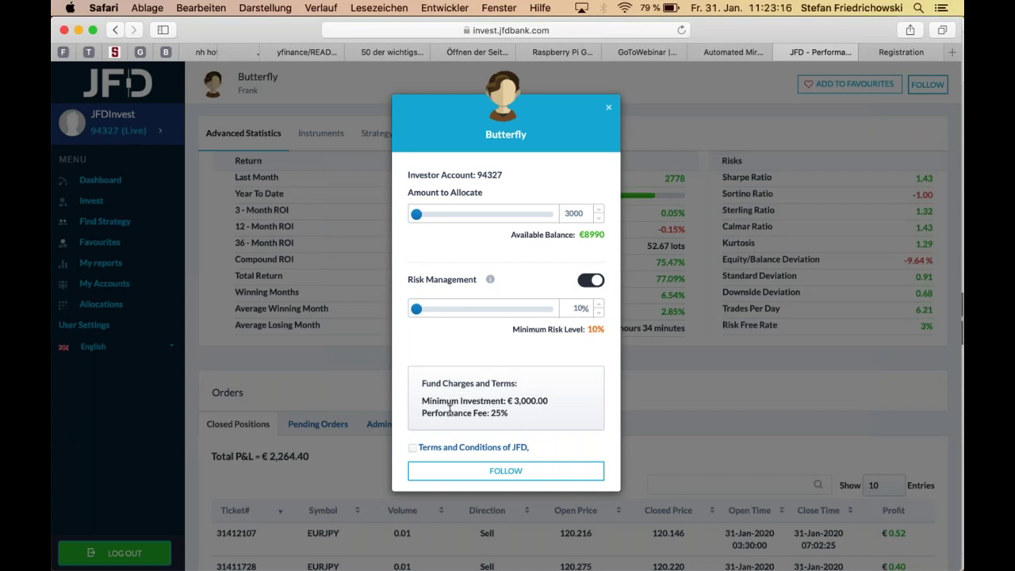
Highlight the performance fee in Butterfly's fund charges and close the form without following the strategy.
drag(508, 415, 414, 410)
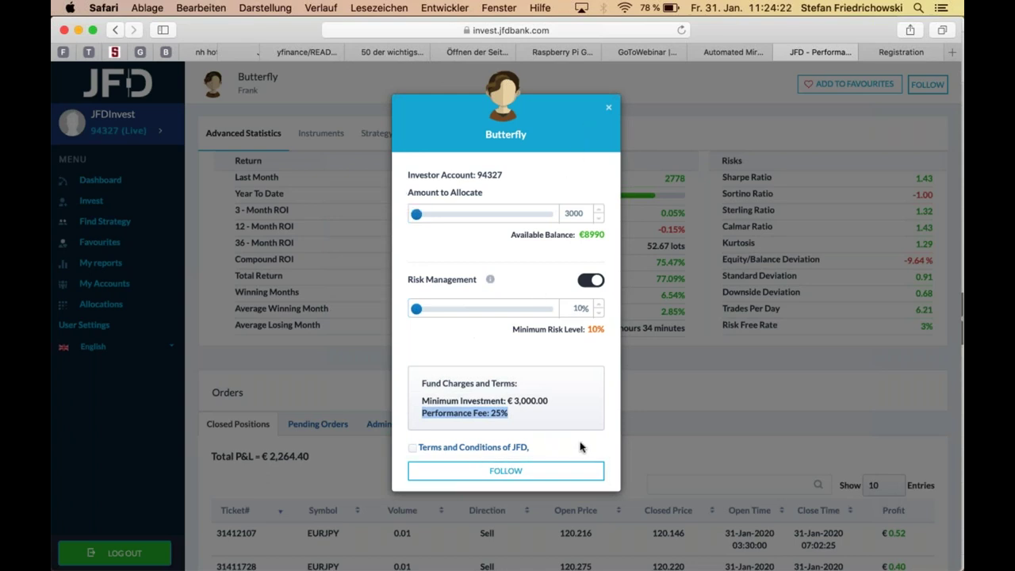
click(608, 111)
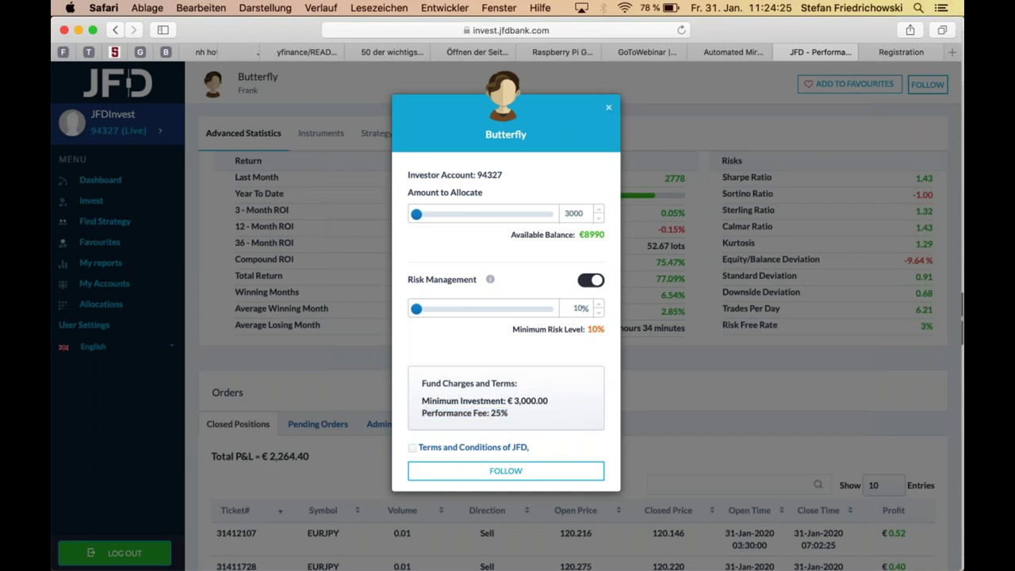
click(608, 110)
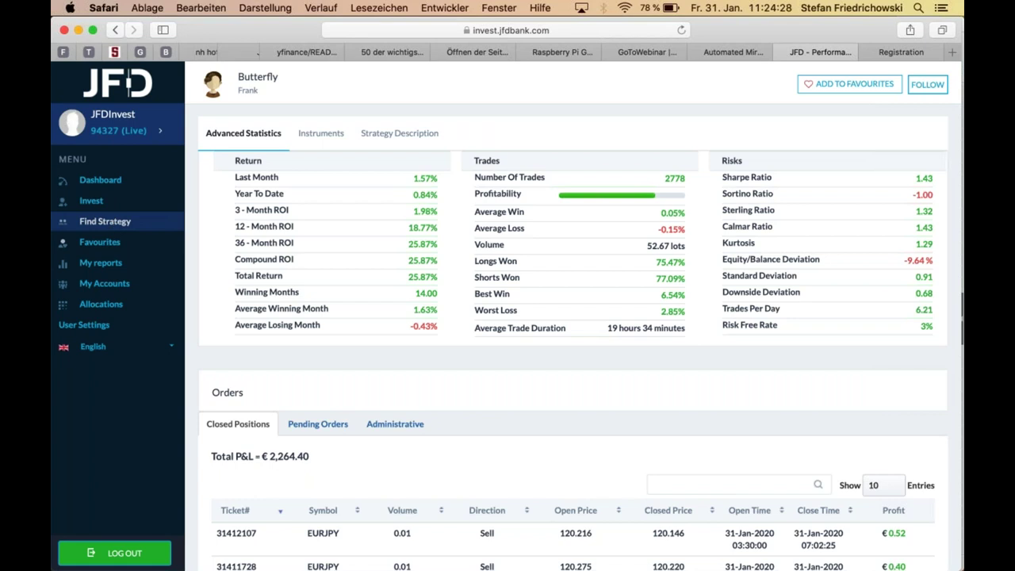
Return to the strategy list and view the actions available for the already followed Enyalius strategy without choosing one.
click(105, 222)
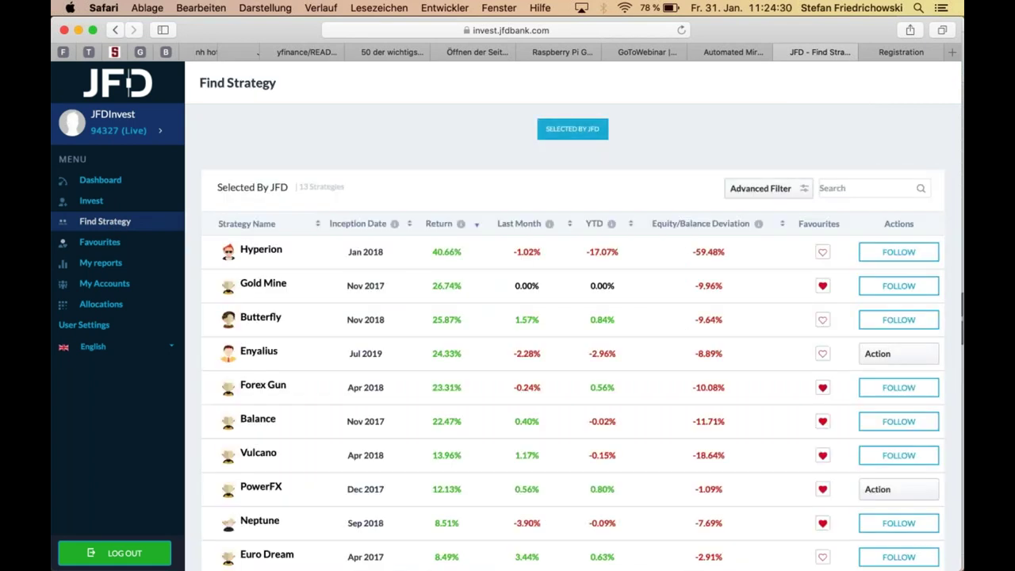
scroll(287, 295, down, 3)
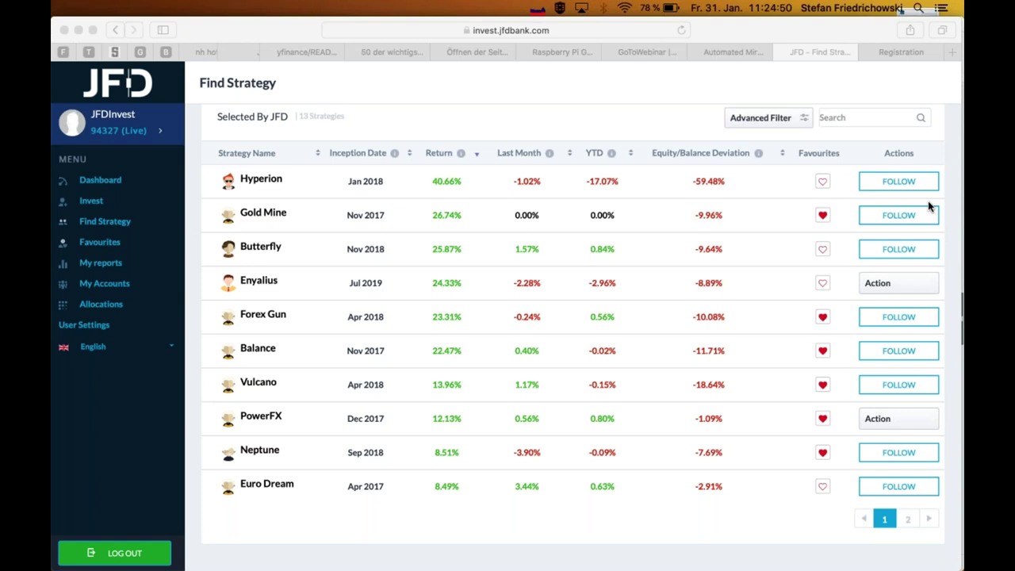
click(906, 286)
click(907, 286)
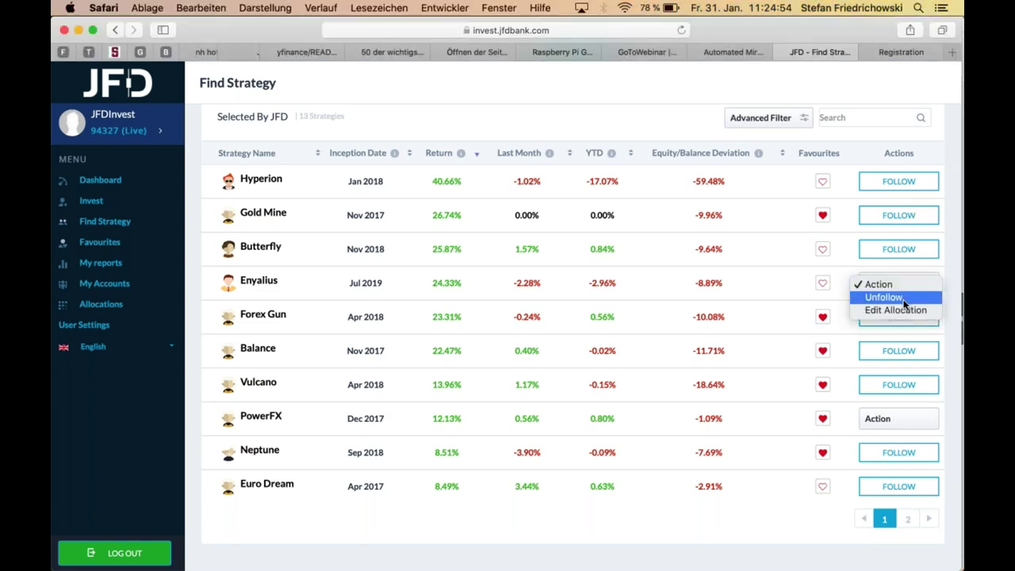
click(953, 260)
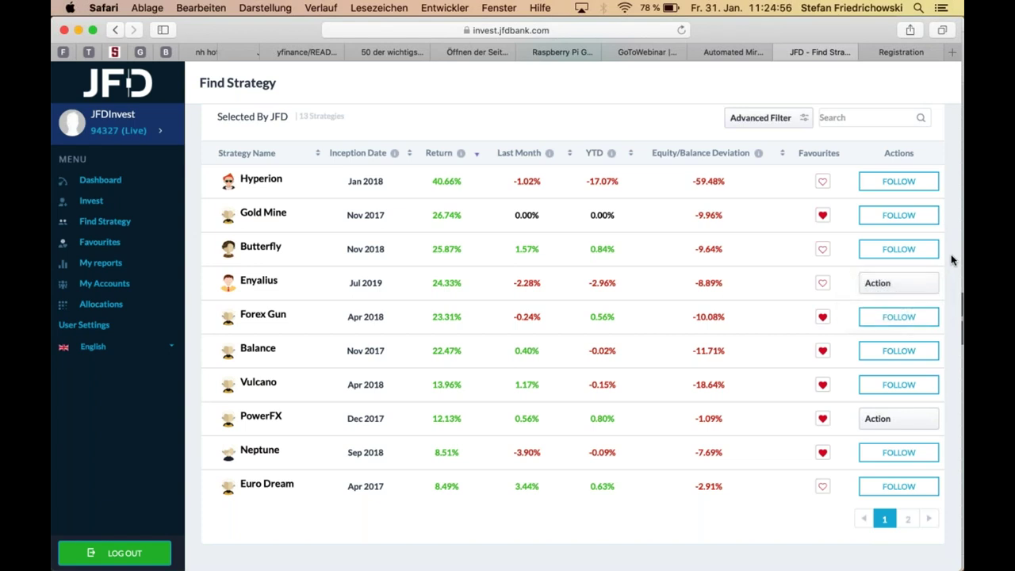